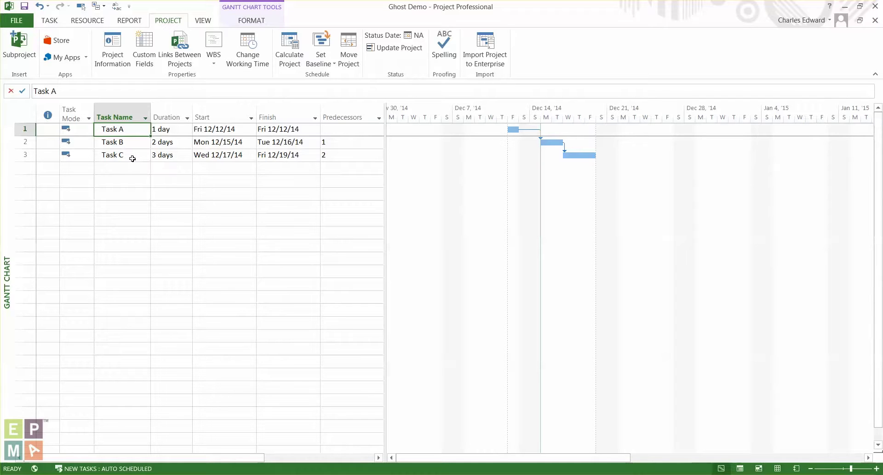
Step: Look over the schedule's print preview, then return to the Gantt Chart view
{"action": "left_click", "coordinate": [23, 24]}
{"action": "left_click", "coordinate": [36, 144]}
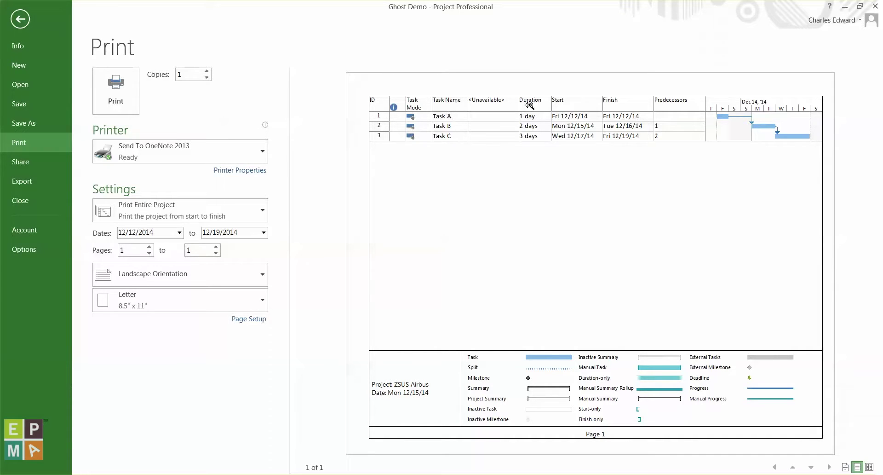
{"action": "left_click", "coordinate": [20, 19]}
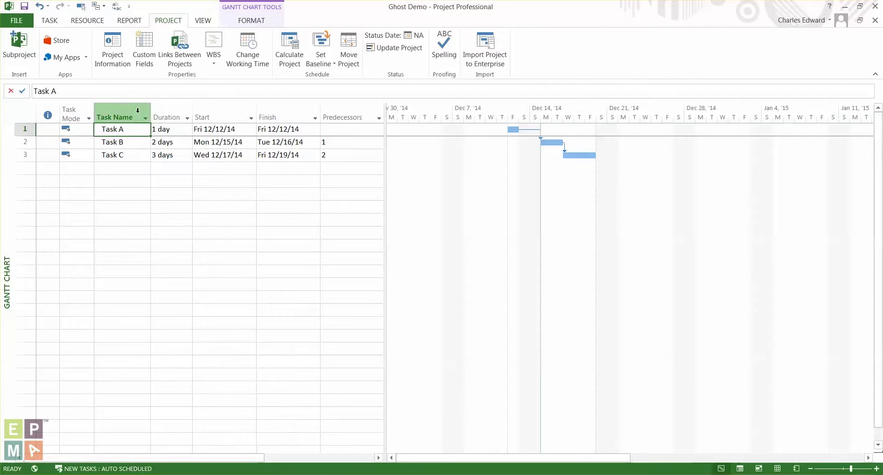
Step: Insert a % Complete column before Duration, showing 0% for Tasks A, B and C
{"action": "left_click", "coordinate": [130, 153]}
{"action": "left_click", "coordinate": [129, 142]}
{"action": "left_click", "coordinate": [129, 131]}
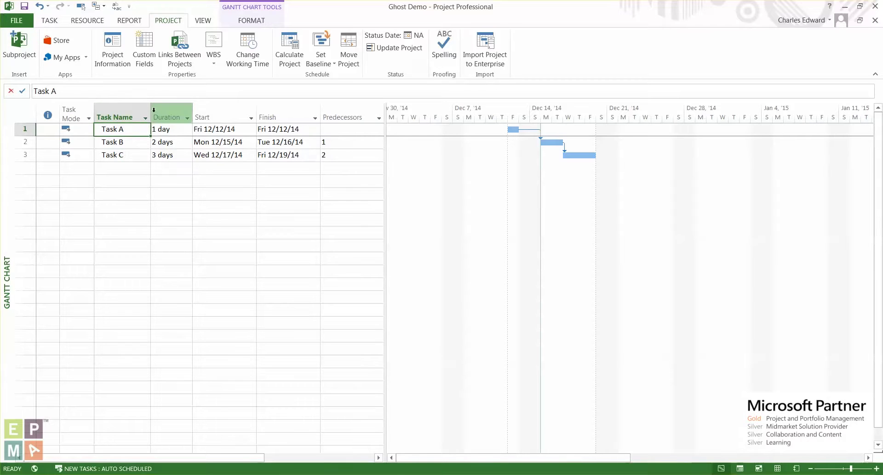
{"action": "left_click", "coordinate": [175, 112]}
{"action": "right_click", "coordinate": [175, 113]}
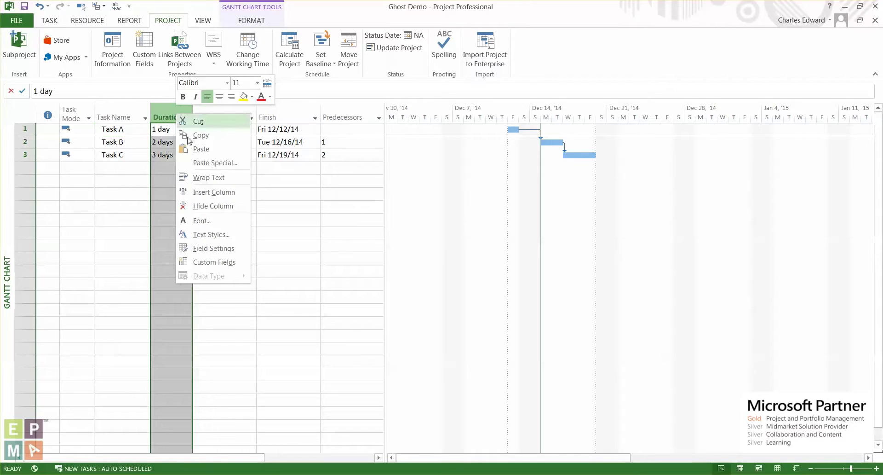
{"action": "left_click", "coordinate": [205, 191]}
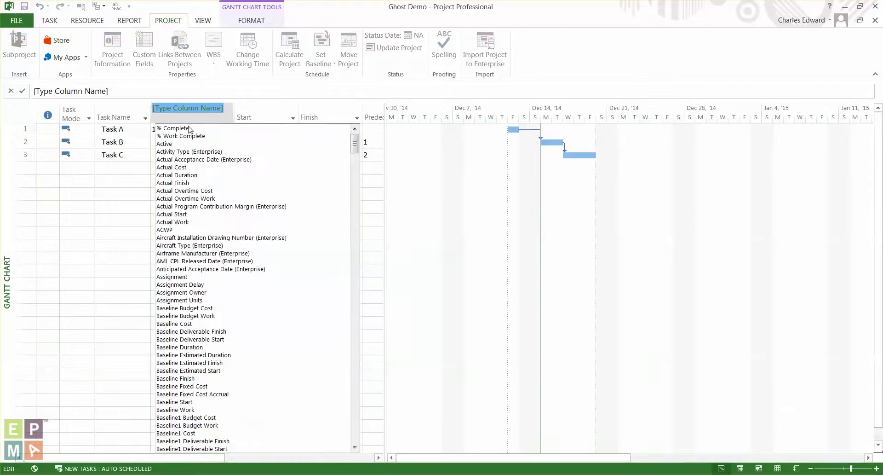
{"action": "left_click", "coordinate": [188, 128]}
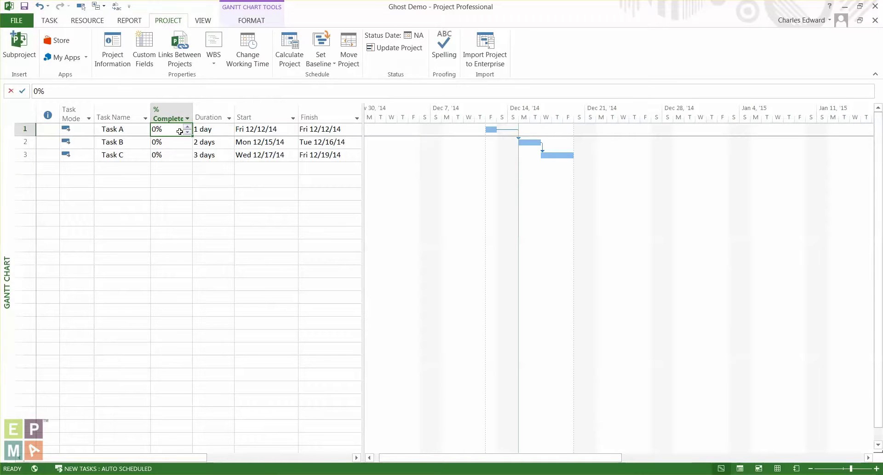
{"action": "left_click", "coordinate": [20, 26]}
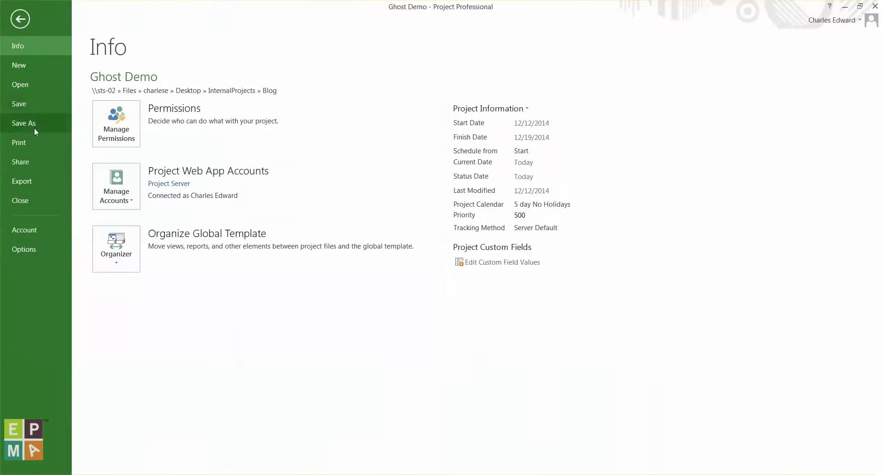
{"action": "left_click", "coordinate": [34, 146]}
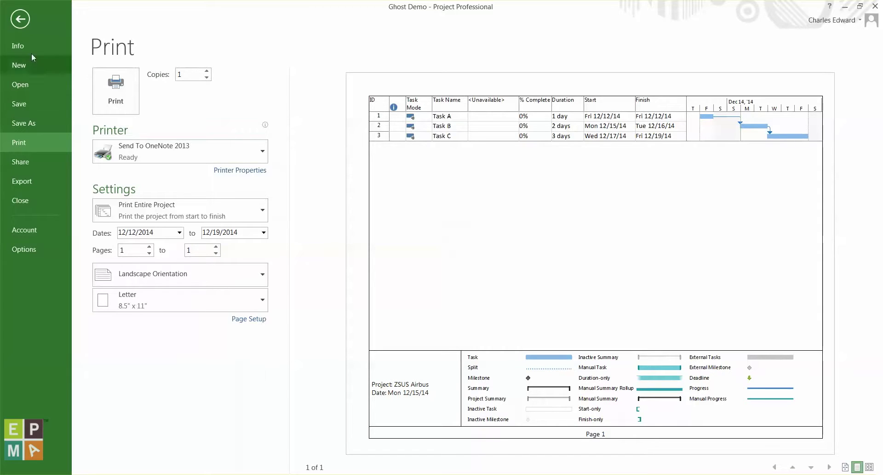
{"action": "left_click", "coordinate": [20, 19]}
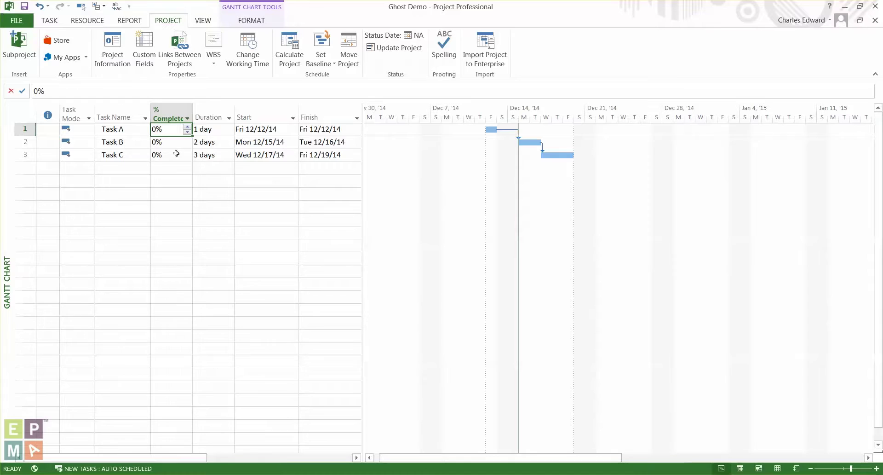
{"action": "left_click", "coordinate": [176, 155]}
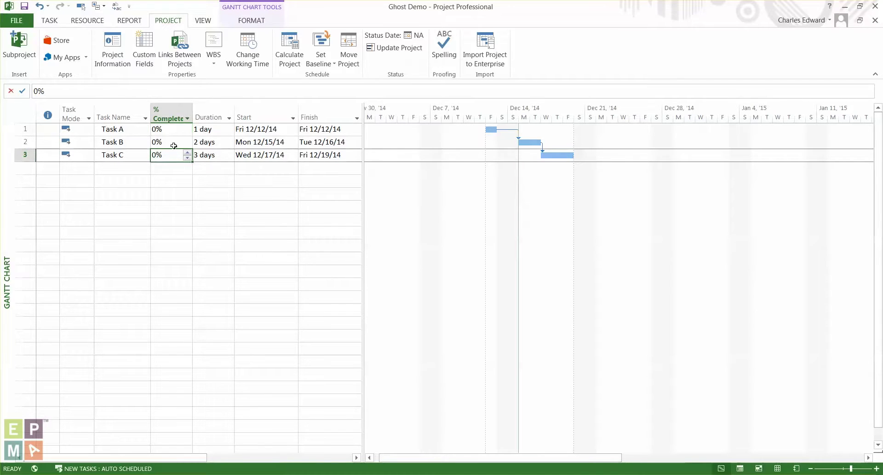
{"action": "left_click", "coordinate": [175, 142]}
{"action": "left_click_drag", "start_coordinate": [175, 128], "coordinate": [174, 154]}
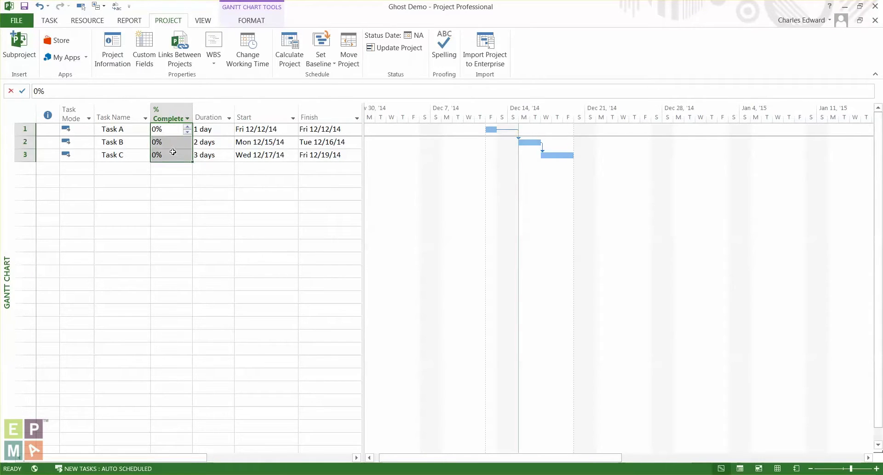
{"action": "left_click", "coordinate": [175, 154]}
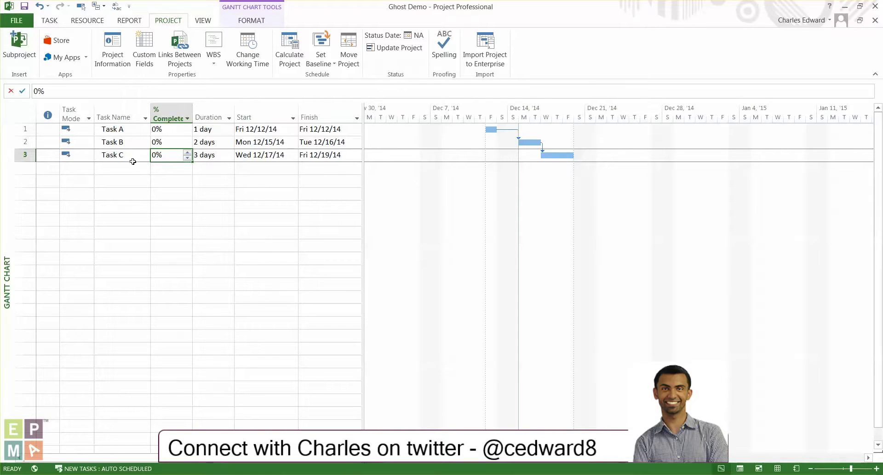
Step: Edit the Entry table via More Tables, deleting the <Unavailable> field row so % Complete follows Name
{"action": "left_click", "coordinate": [205, 21]}
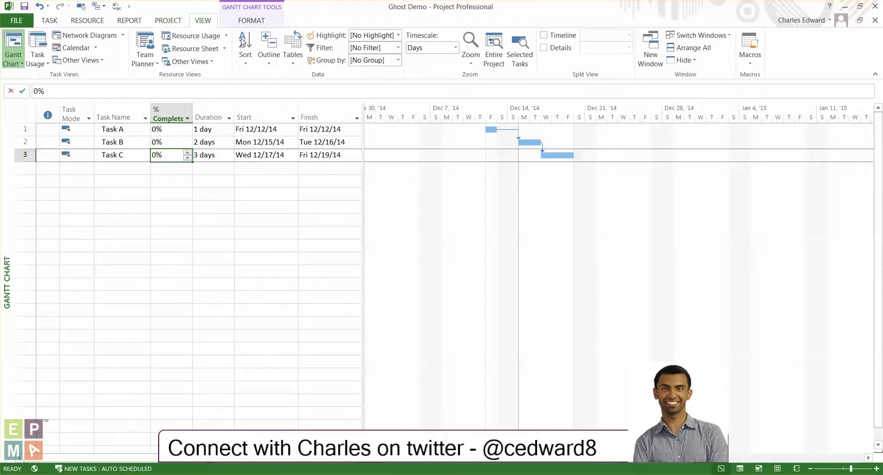
{"action": "left_click", "coordinate": [292, 66]}
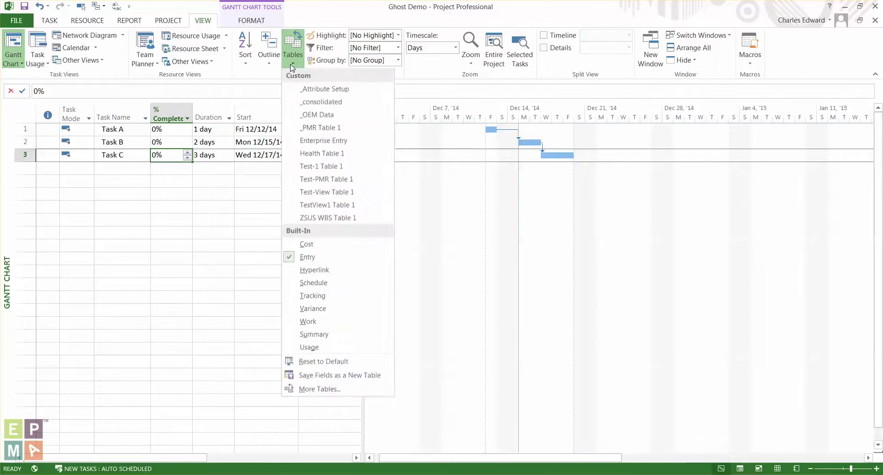
{"action": "left_click", "coordinate": [324, 390]}
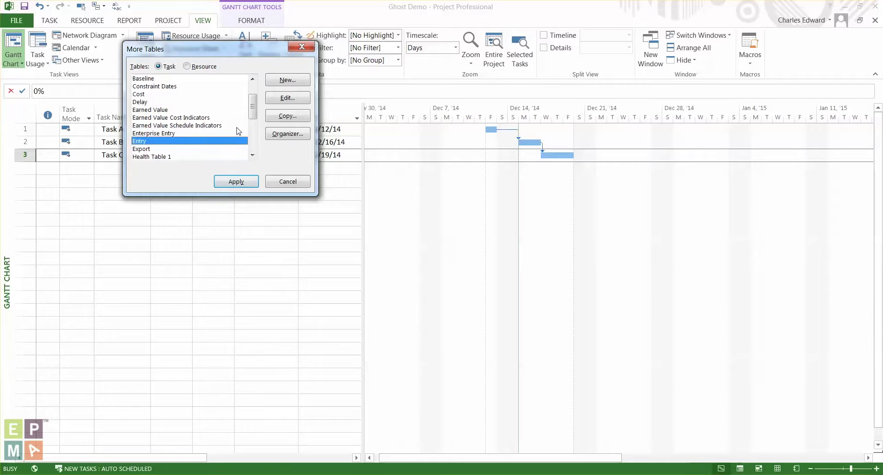
{"action": "left_click", "coordinate": [289, 97]}
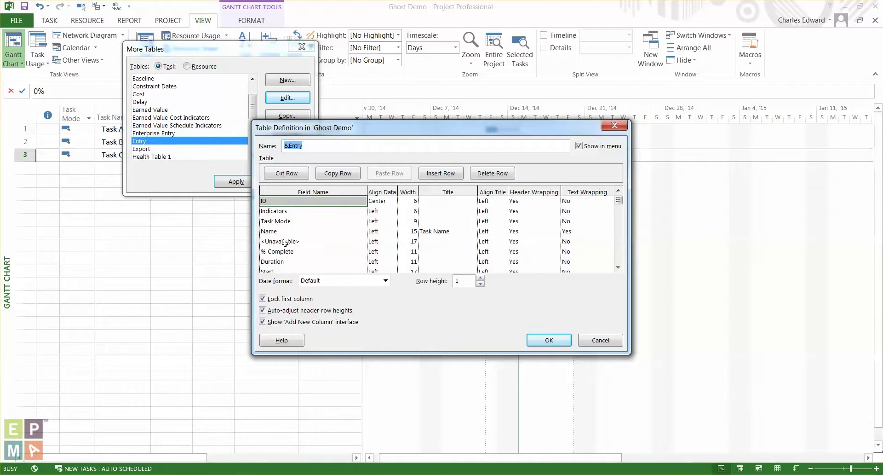
{"action": "left_click", "coordinate": [286, 243]}
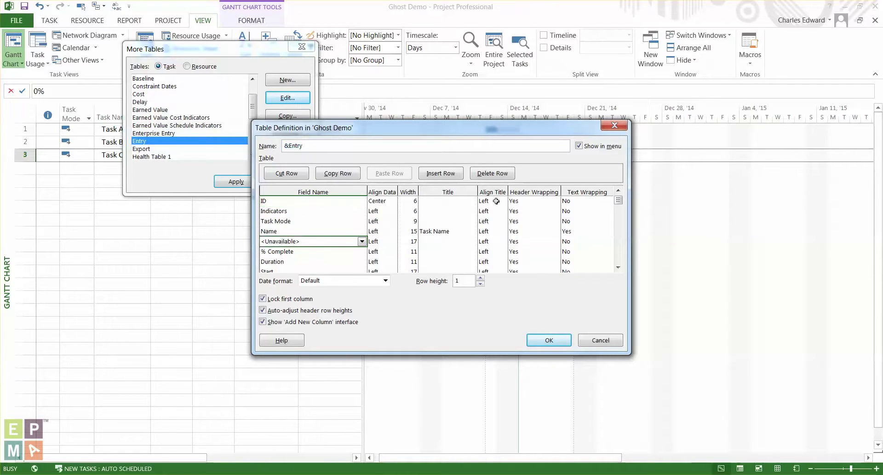
{"action": "left_click", "coordinate": [506, 177]}
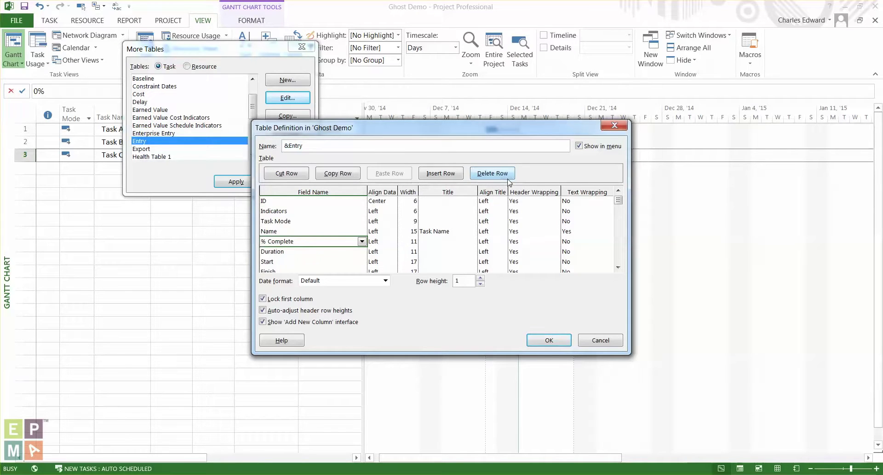
{"action": "left_click", "coordinate": [549, 340]}
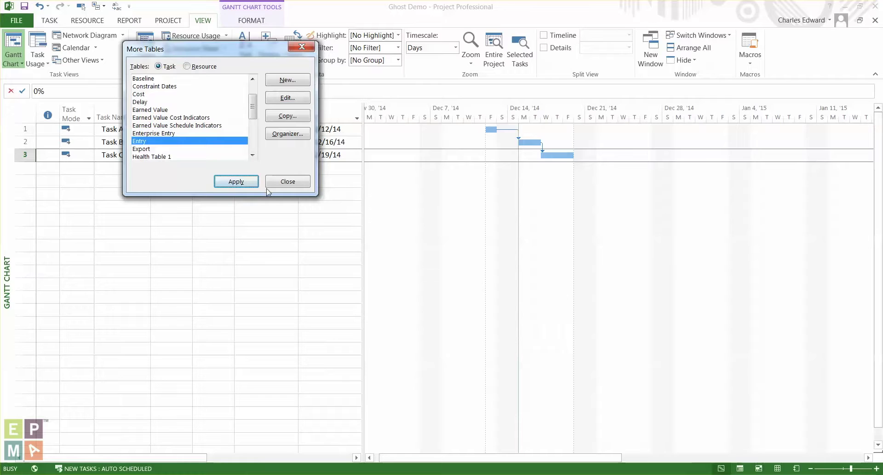
Step: Apply the edited Entry table and confirm the print preview shows no <Unavailable> column
{"action": "left_click", "coordinate": [236, 181]}
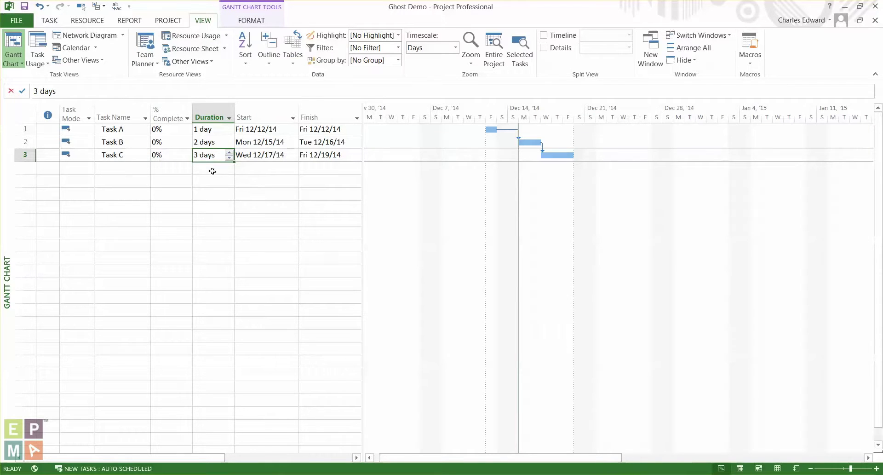
{"action": "left_click", "coordinate": [25, 25]}
{"action": "left_click", "coordinate": [26, 142]}
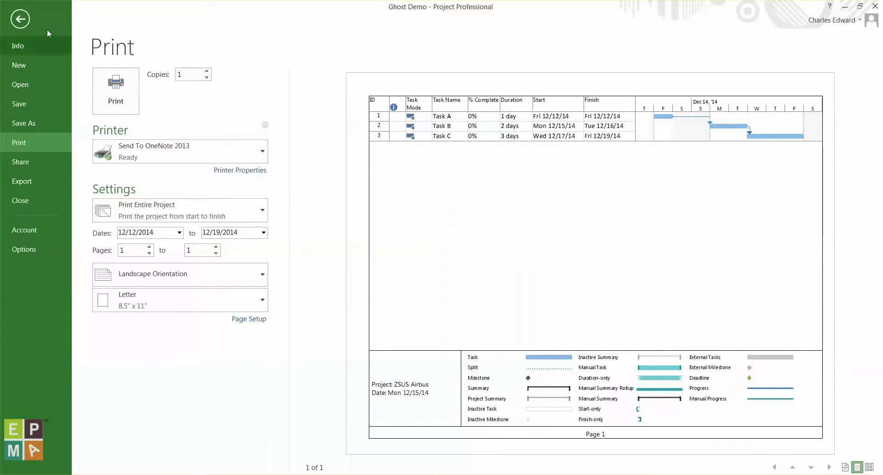
{"action": "left_click", "coordinate": [21, 23]}
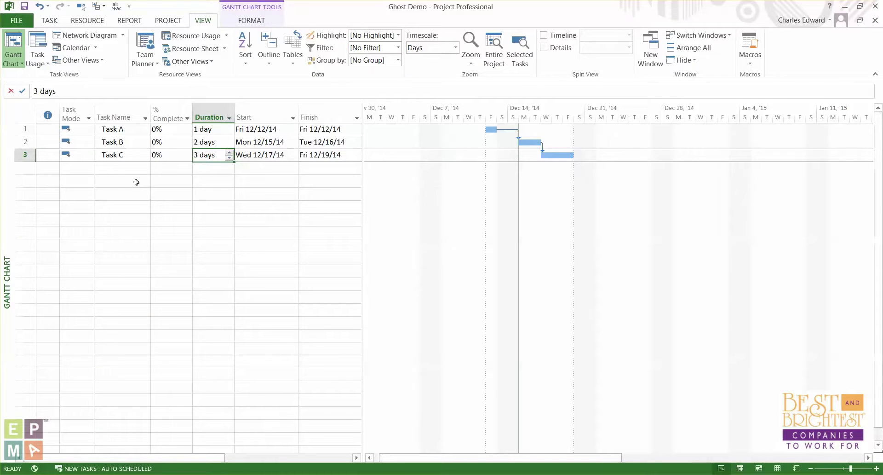
{"action": "left_click", "coordinate": [132, 153]}
{"action": "left_click", "coordinate": [132, 143]}
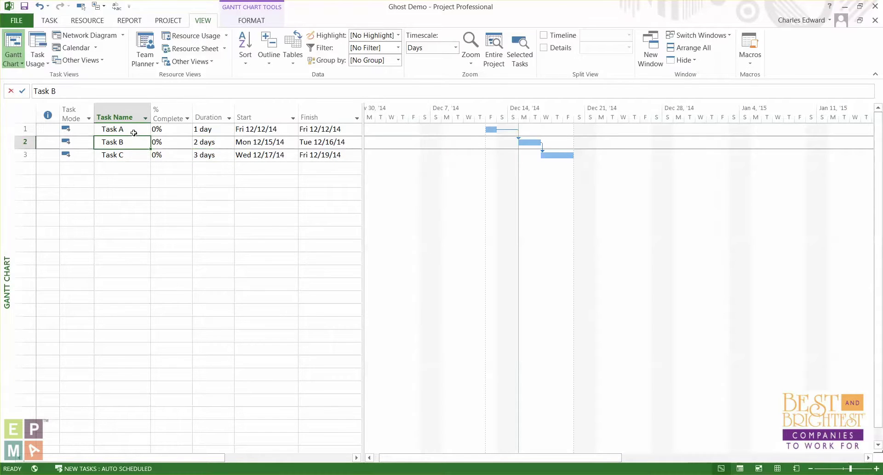
{"action": "left_click", "coordinate": [133, 132]}
{"action": "left_click", "coordinate": [136, 143]}
{"action": "left_click", "coordinate": [135, 154]}
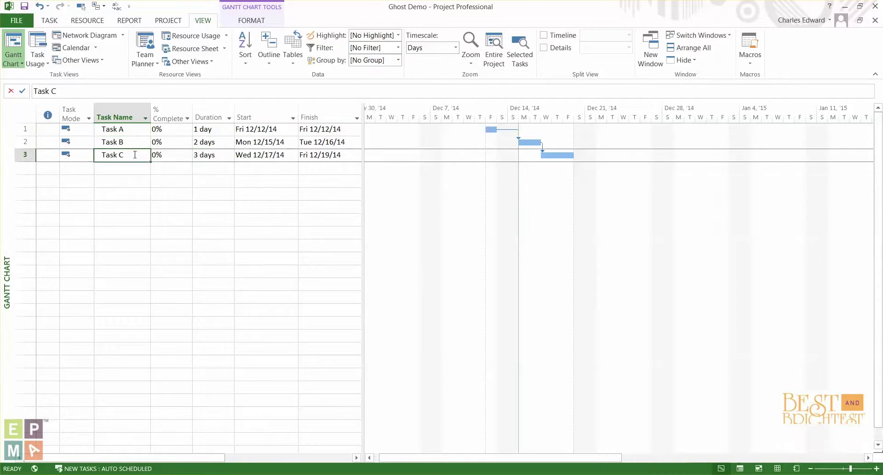
{"action": "left_click", "coordinate": [136, 142]}
{"action": "left_click", "coordinate": [140, 130]}
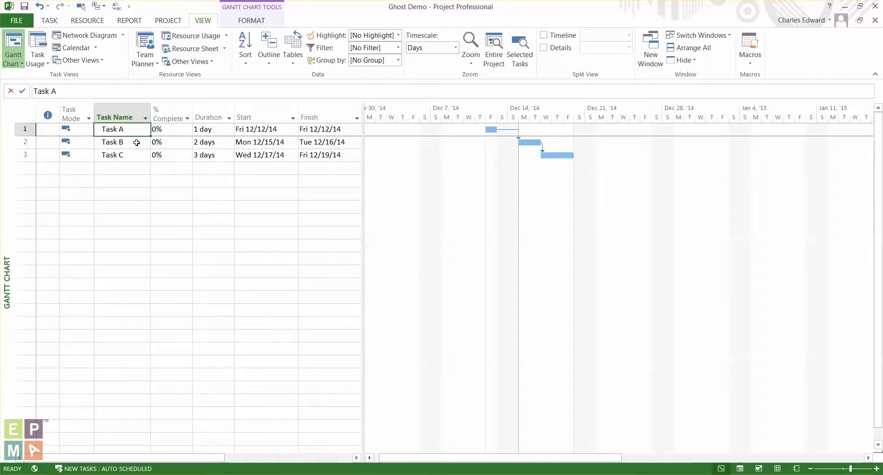
{"action": "left_click", "coordinate": [136, 142]}
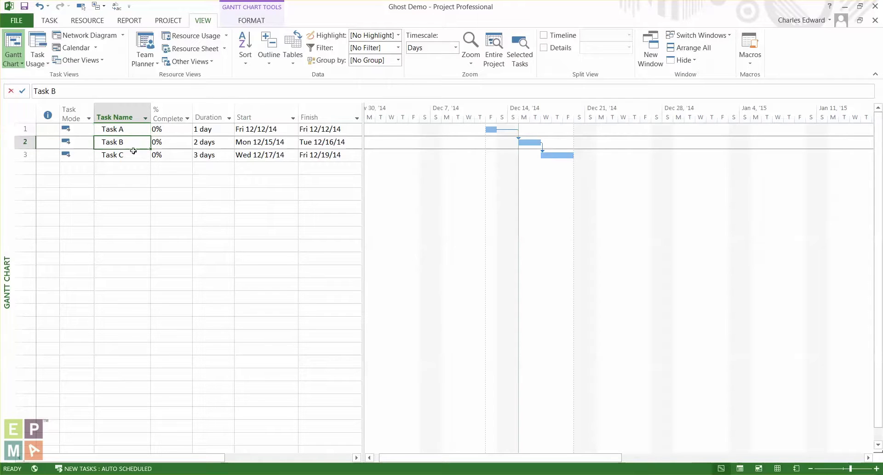
{"action": "left_click", "coordinate": [133, 155]}
{"action": "left_click", "coordinate": [135, 143]}
{"action": "left_click", "coordinate": [137, 132]}
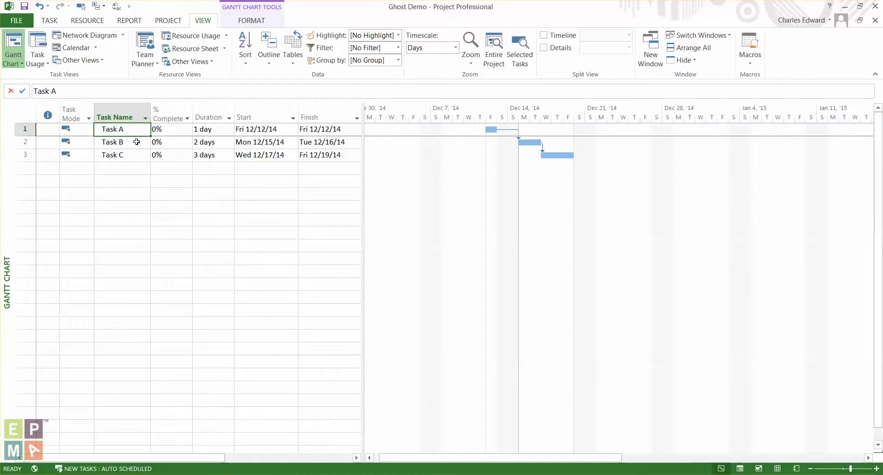